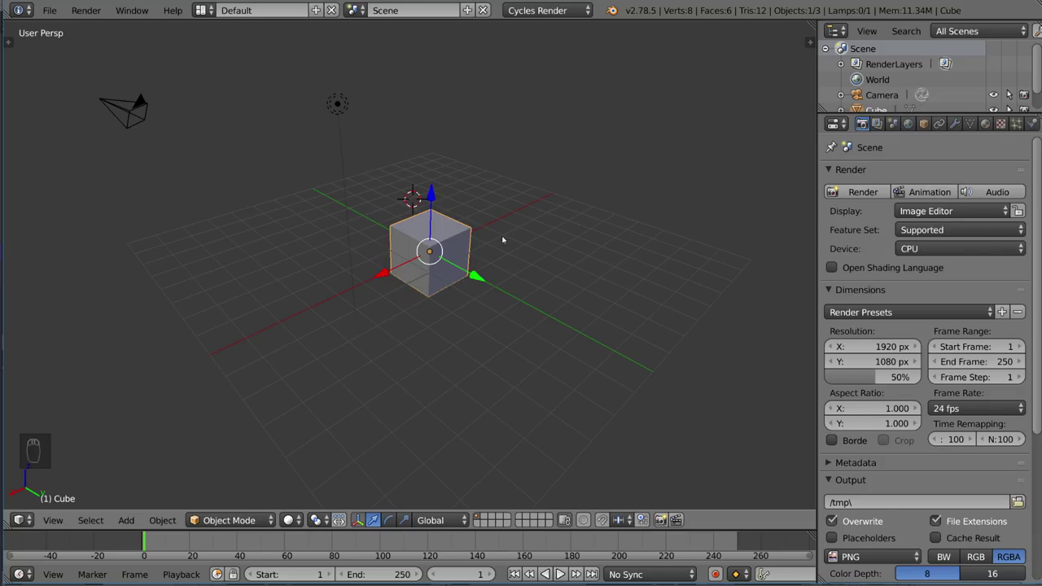
# - Orbit and zoom around the bevelled cube to inspect its chamfered corners from several angles
pyautogui.scroll(6, 502, 239)
pyautogui.moveTo(502, 239)
pyautogui.mouseDown(button='middle')
pyautogui.moveTo(530, 217)
pyautogui.moveTo(489, 205)
pyautogui.mouseUp(button='middle')
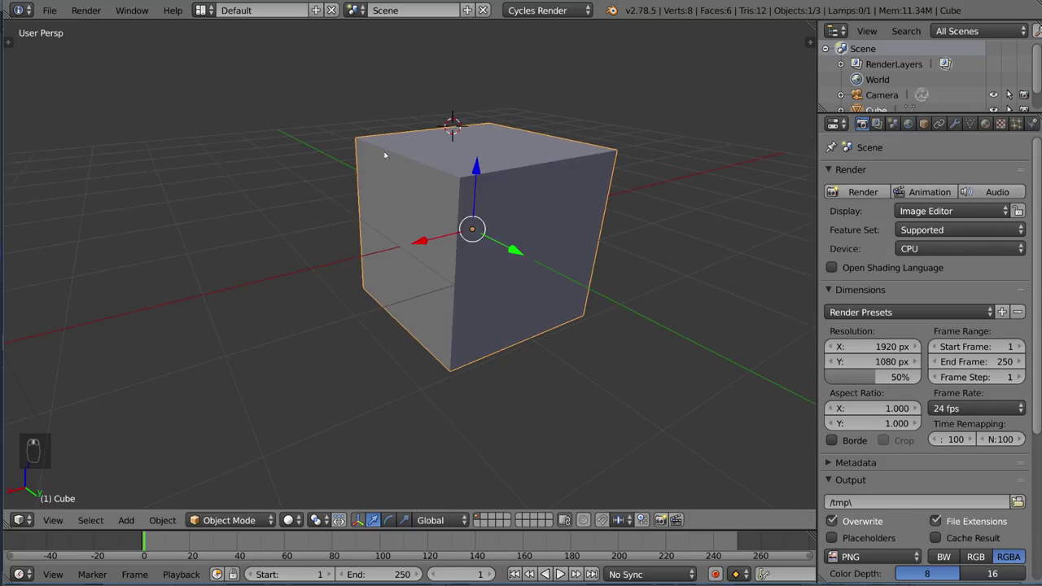
pyautogui.moveTo(386, 155); pyautogui.dragTo(512, 182, button='middle')
pyautogui.scroll(-2, 537, 195)
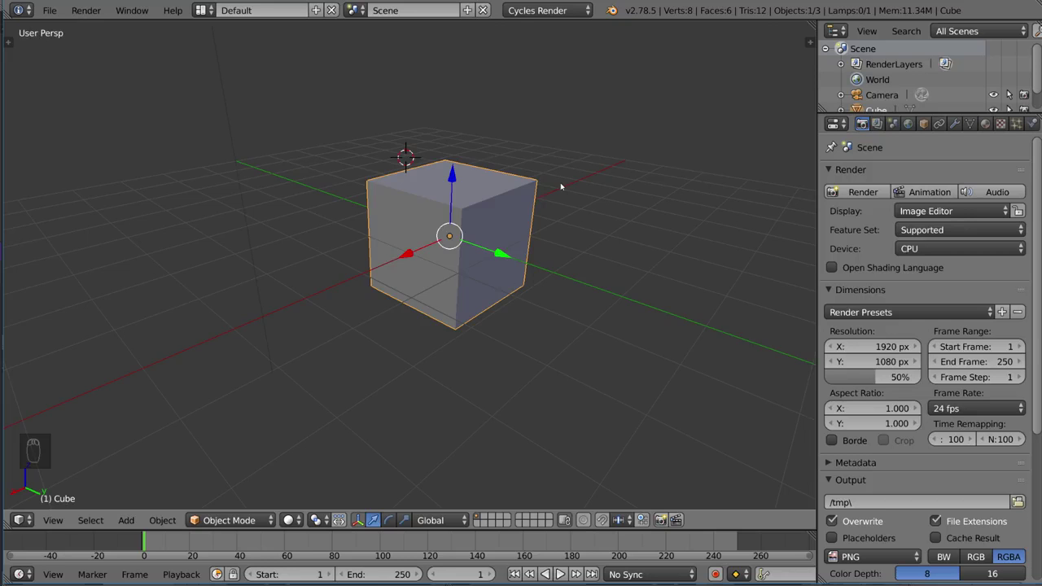
pyautogui.scroll(-3, 560, 187)
pyautogui.scroll(-1, 560, 187)
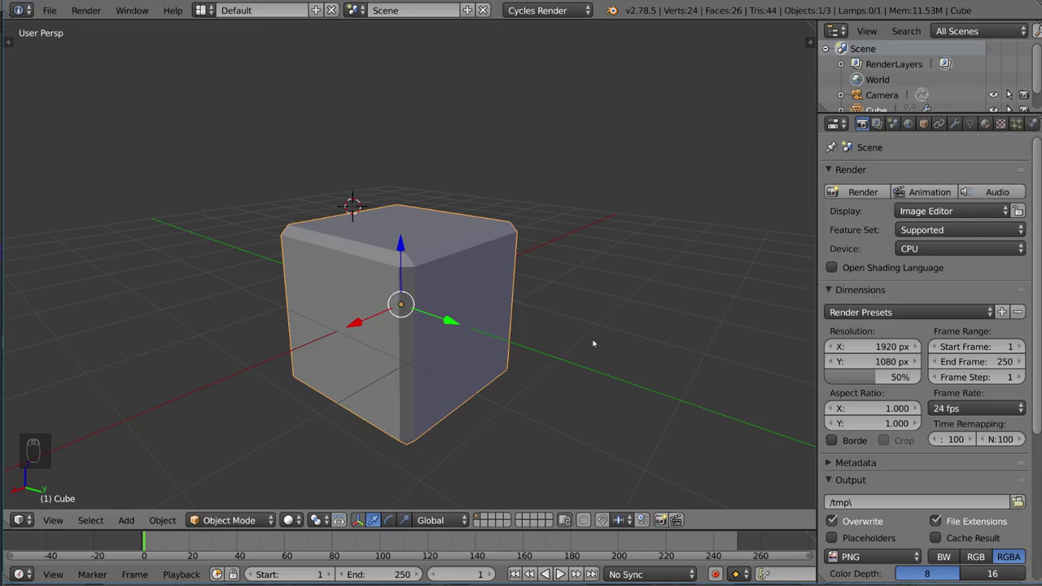
pyautogui.moveTo(593, 343)
pyautogui.mouseDown(button='middle')
pyautogui.moveTo(628, 301)
pyautogui.moveTo(595, 322)
pyautogui.moveTo(589, 302)
pyautogui.mouseUp(button='middle')
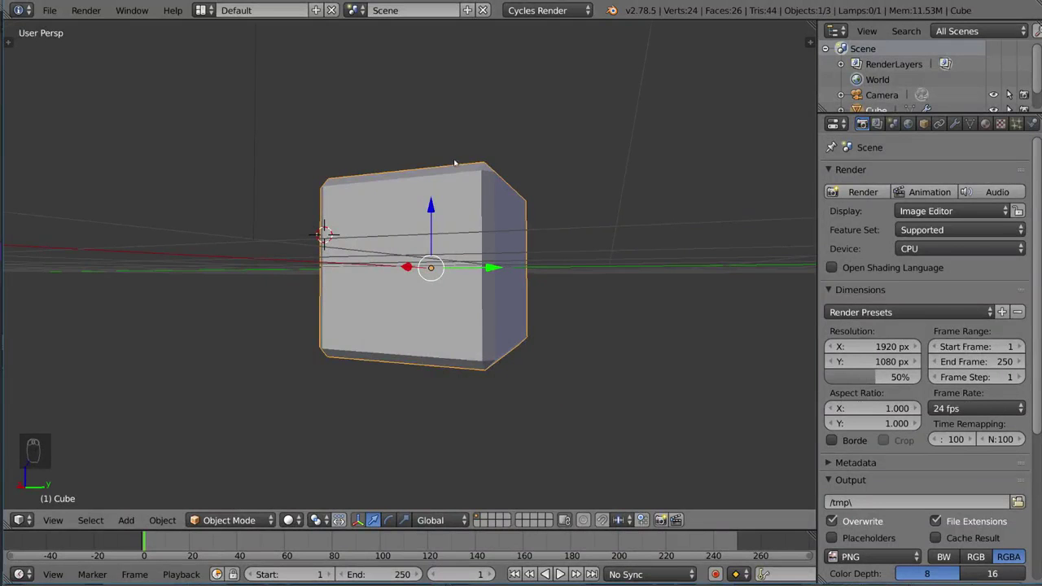
pyautogui.moveTo(350, 358)
pyautogui.mouseDown(button='middle')
pyautogui.moveTo(377, 375)
pyautogui.moveTo(447, 372)
pyautogui.moveTo(440, 323)
pyautogui.moveTo(523, 279)
pyautogui.moveTo(468, 337)
pyautogui.moveTo(530, 305)
pyautogui.moveTo(291, 305)
pyautogui.moveTo(499, 314)
pyautogui.mouseUp(button='middle')
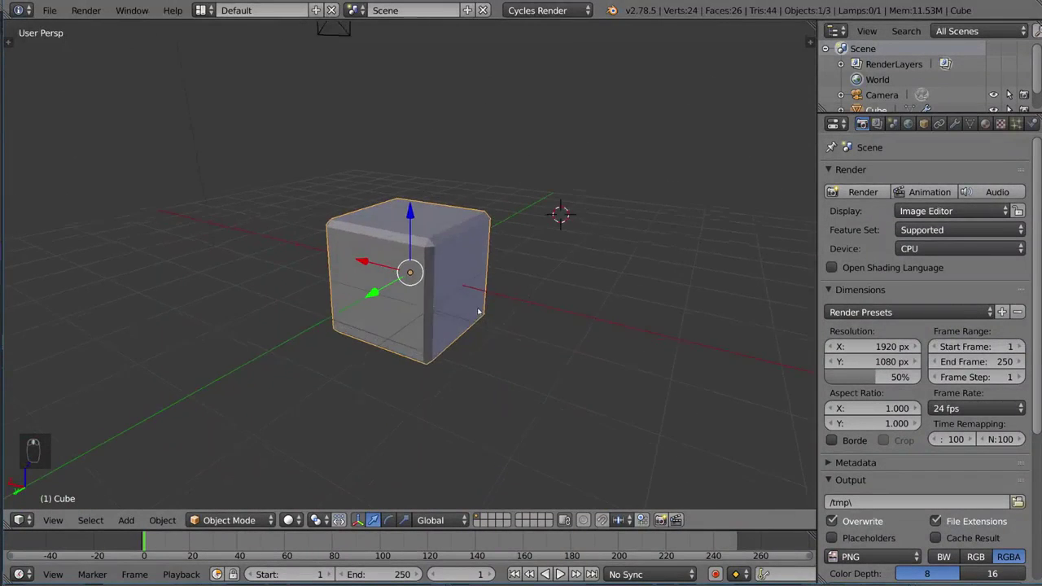
pyautogui.scroll(-3, 518, 326)
pyautogui.scroll(4, 516, 326)
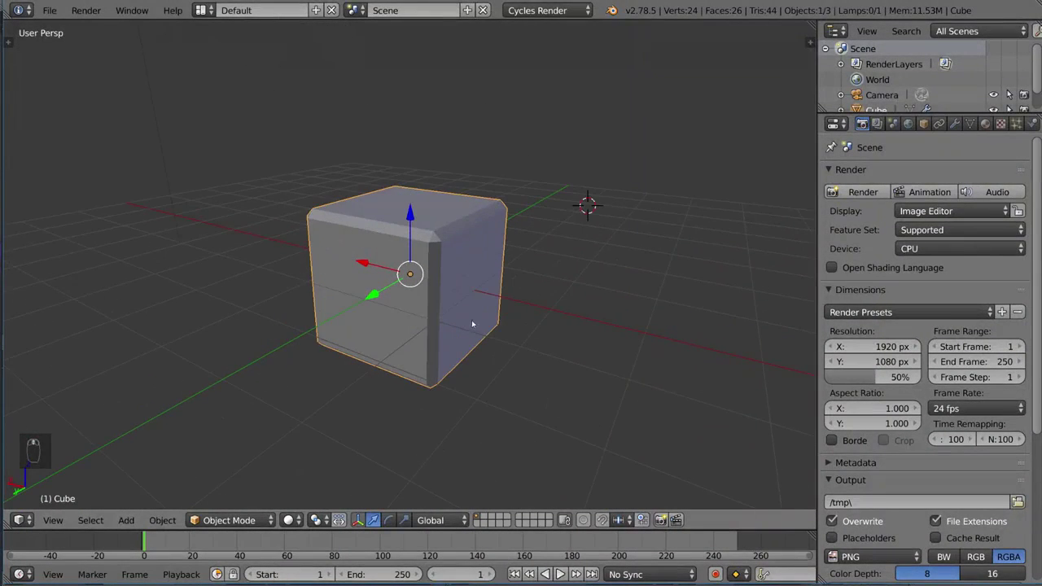
pyautogui.moveTo(508, 210)
pyautogui.mouseDown(button='middle')
pyautogui.moveTo(507, 306)
pyautogui.moveTo(464, 310)
pyautogui.moveTo(484, 318)
pyautogui.moveTo(454, 237)
pyautogui.moveTo(486, 311)
pyautogui.moveTo(368, 323)
pyautogui.moveTo(491, 318)
pyautogui.moveTo(482, 301)
pyautogui.mouseUp(button='middle')
pyautogui.scroll(-2, 465, 310)
pyautogui.scroll(-1, 464, 309)
pyautogui.scroll(3, 434, 310)
pyautogui.moveTo(409, 311)
pyautogui.mouseDown(button='middle')
pyautogui.moveTo(390, 321)
pyautogui.moveTo(477, 325)
pyautogui.moveTo(462, 326)
pyautogui.mouseUp(button='middle')
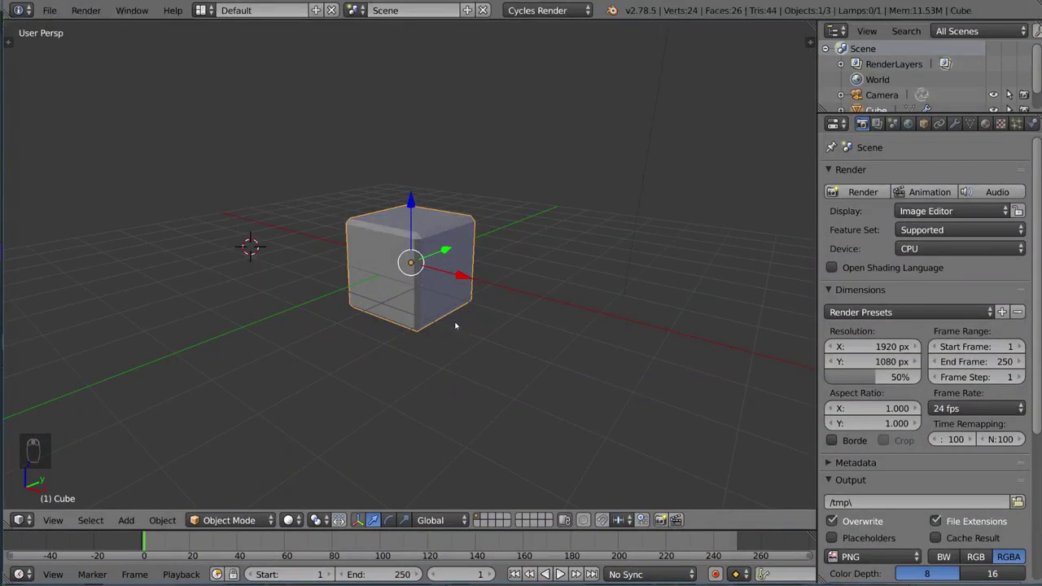
# - Undo the bevel to compare against the plain cube, then redo it
pyautogui.hotkey('ctrl', 'z')
pyautogui.moveTo(557, 305)
pyautogui.mouseDown(button='middle')
pyautogui.moveTo(531, 342)
pyautogui.moveTo(534, 323)
pyautogui.mouseUp(button='middle')
pyautogui.hotkey('ctrl', 'shift', 'z')
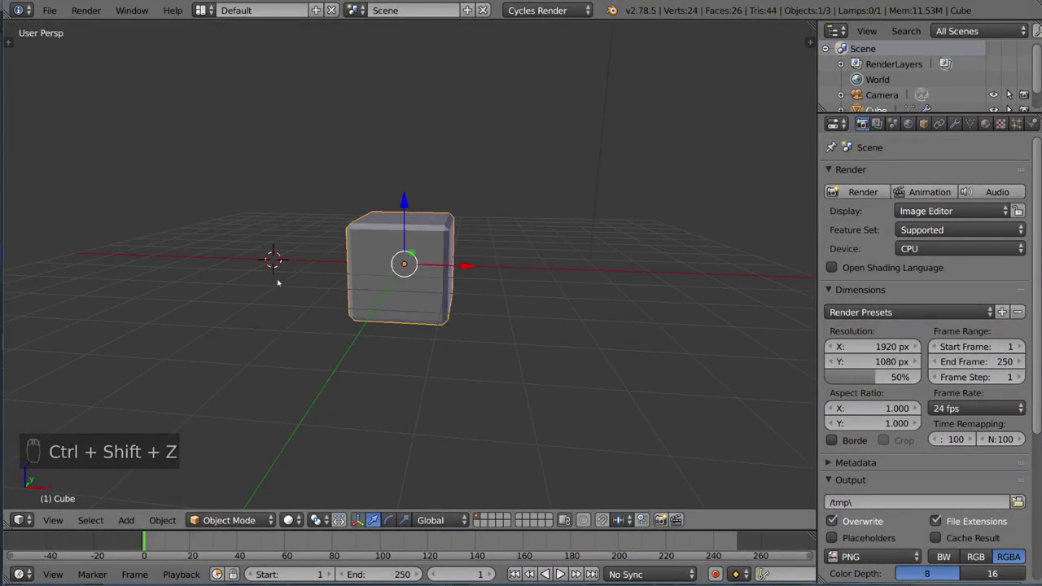
pyautogui.moveTo(497, 307)
pyautogui.mouseDown(button='middle')
pyautogui.moveTo(541, 309)
pyautogui.moveTo(551, 330)
pyautogui.moveTo(484, 331)
pyautogui.moveTo(461, 314)
pyautogui.mouseUp(button='middle')
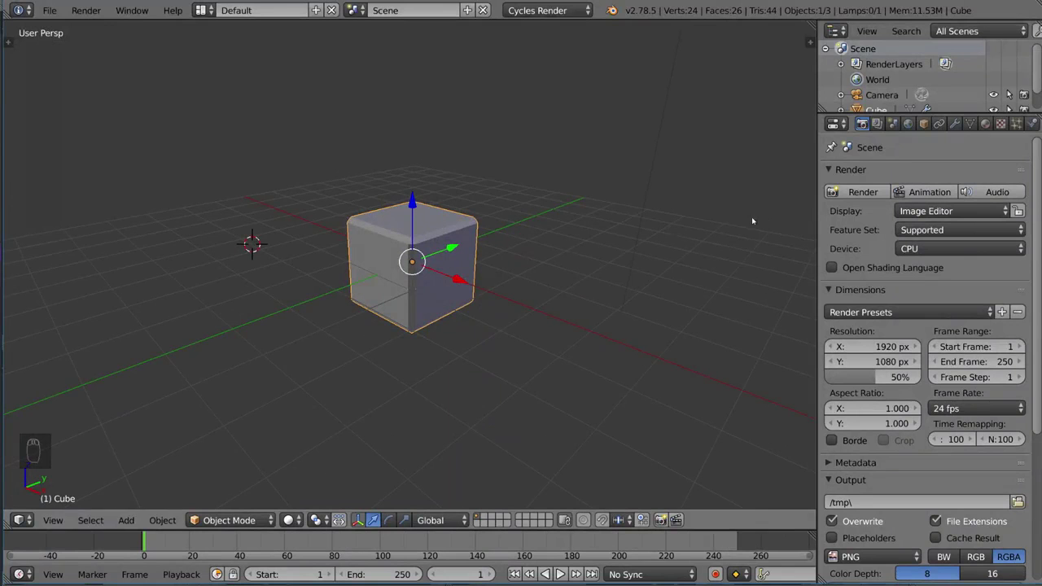
# - Show the cube's Bevel modifier settings and narrow the bevel width to 0.0170
pyautogui.click(955, 124)
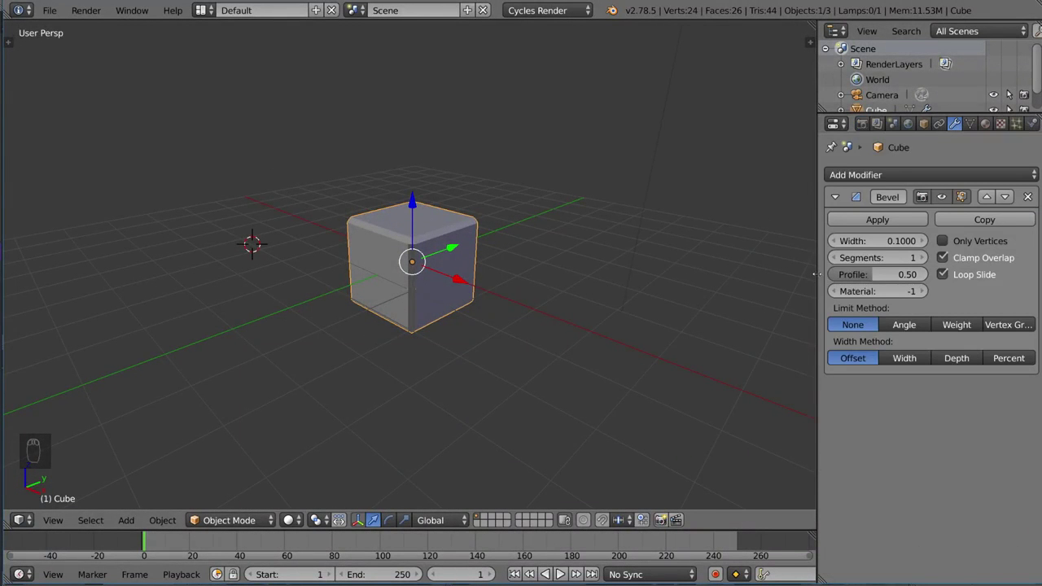
pyautogui.moveTo(815, 275); pyautogui.dragTo(787, 275)
pyautogui.press('KP_Add')
pyautogui.press('KP_Add')
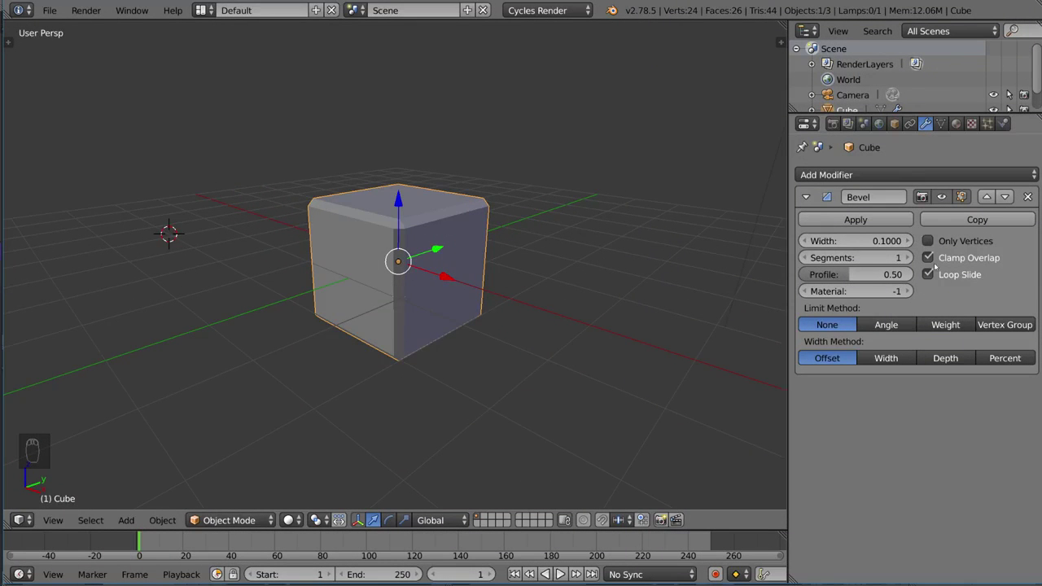
pyautogui.moveTo(877, 242)
pyautogui.mouseDown()
pyautogui.moveTo(1018, 242)
pyautogui.moveTo(842, 242)
pyautogui.mouseUp()
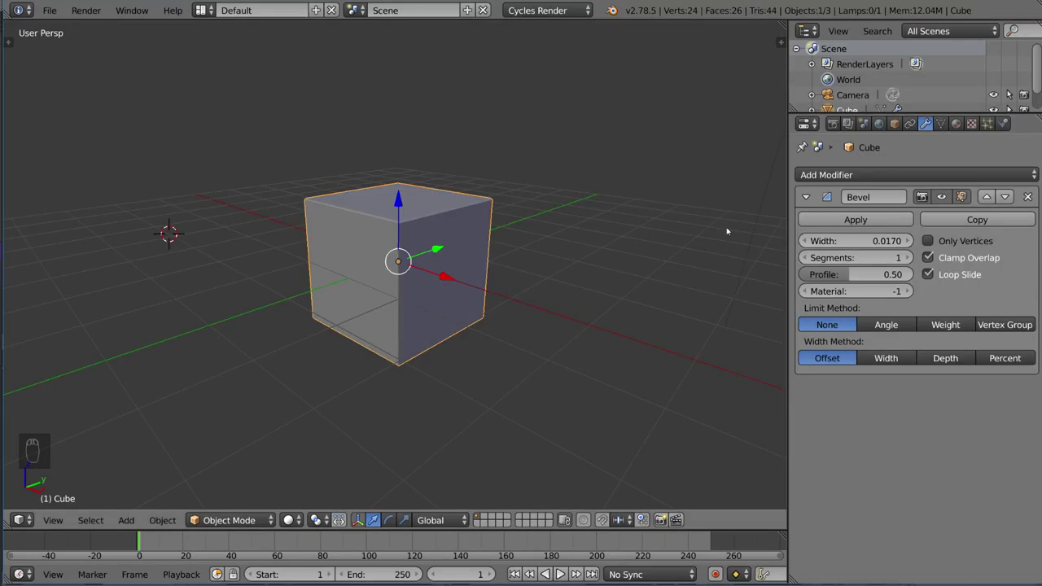
pyautogui.scroll(3, 704, 232)
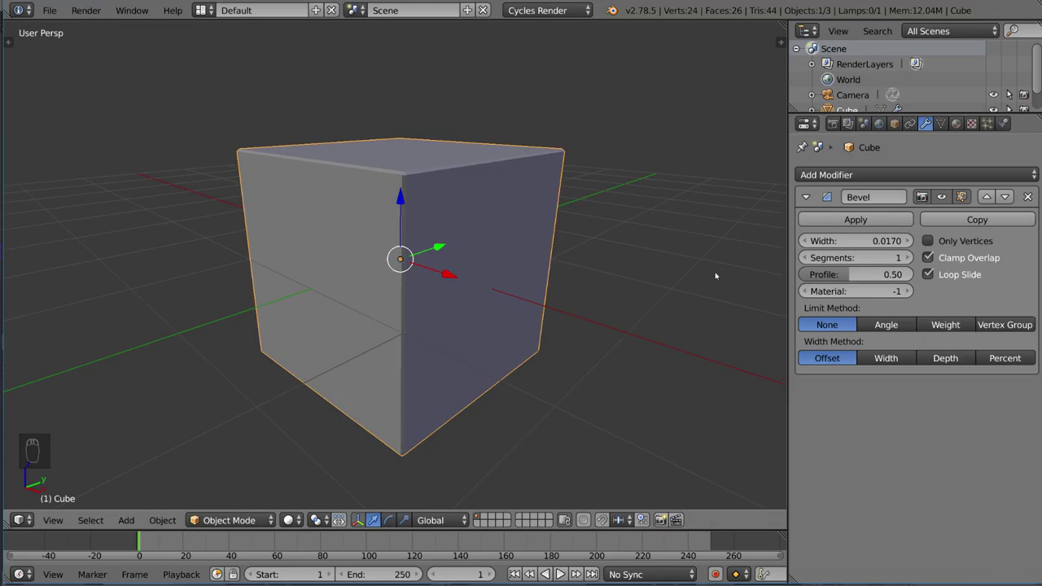
# - Raise the bevel to 2 segments and widen it to about 0.1930
pyautogui.click(909, 257)
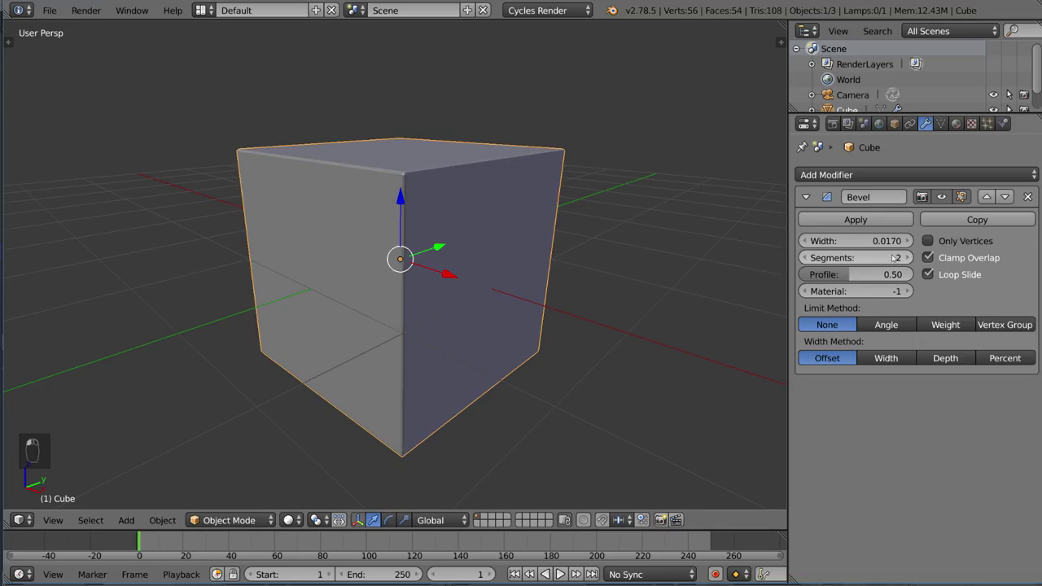
pyautogui.scroll(1, 572, 233)
pyautogui.scroll(1, 572, 232)
pyautogui.scroll(1, 572, 232)
pyautogui.scroll(1, 573, 236)
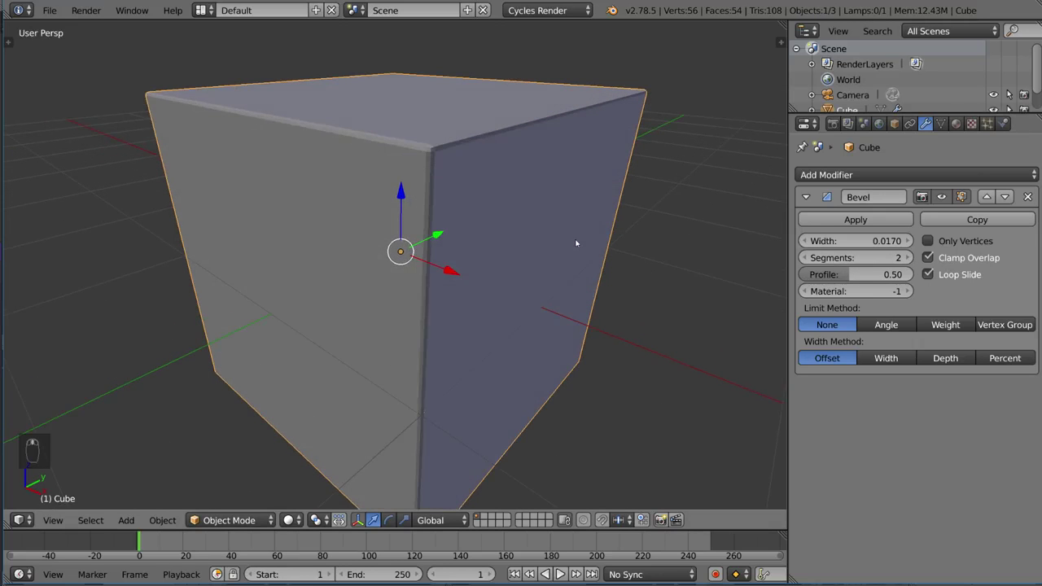
pyautogui.scroll(1, 577, 243)
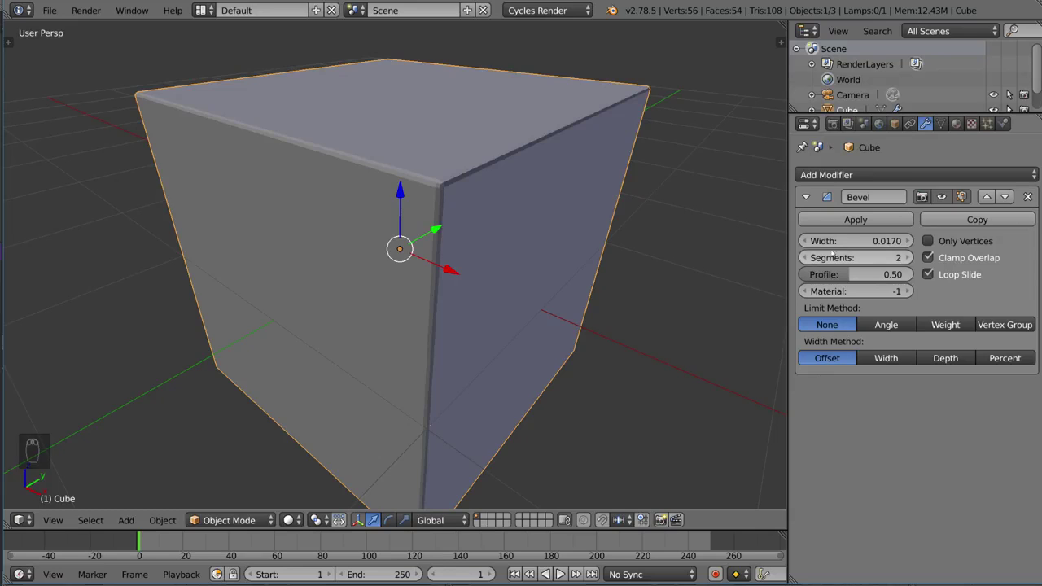
pyautogui.moveTo(855, 241)
pyautogui.mouseDown()
pyautogui.moveTo(911, 240)
pyautogui.moveTo(863, 241)
pyautogui.mouseUp()
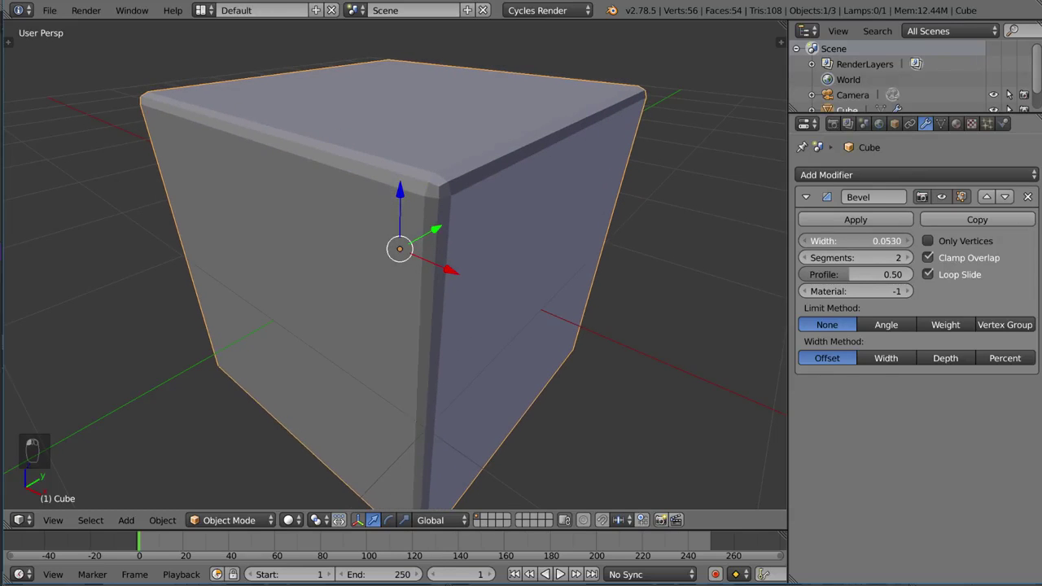
pyautogui.scroll(-2, 666, 269)
pyautogui.moveTo(666, 268); pyautogui.dragTo(658, 239, button='middle')
pyautogui.scroll(-1, 657, 239)
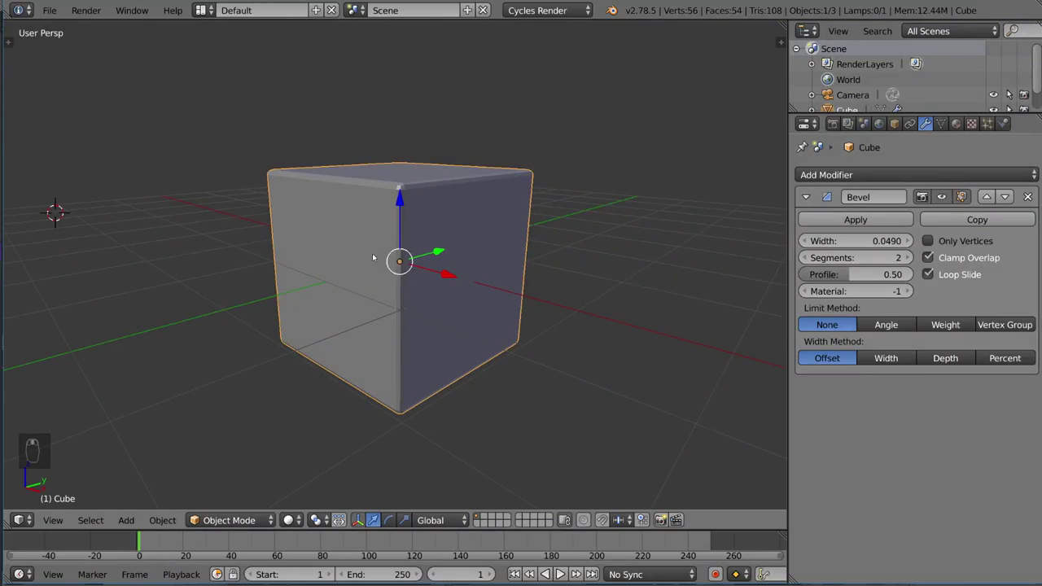
# - Apply Shade Smooth to the bevelled cube from the Tool Shelf and orbit to inspect the shading
pyautogui.press('t')
pyautogui.click(49, 249)
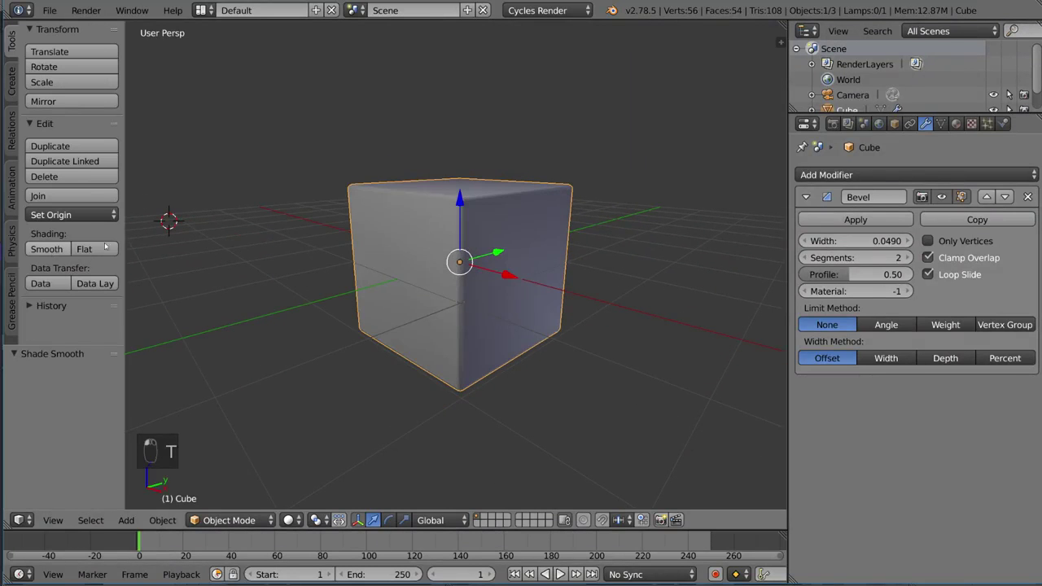
pyautogui.moveTo(527, 242)
pyautogui.mouseDown(button='middle')
pyautogui.moveTo(528, 268)
pyautogui.moveTo(453, 259)
pyautogui.moveTo(397, 236)
pyautogui.moveTo(562, 237)
pyautogui.moveTo(499, 241)
pyautogui.moveTo(572, 252)
pyautogui.moveTo(574, 273)
pyautogui.moveTo(426, 256)
pyautogui.moveTo(462, 253)
pyautogui.mouseUp(button='middle')
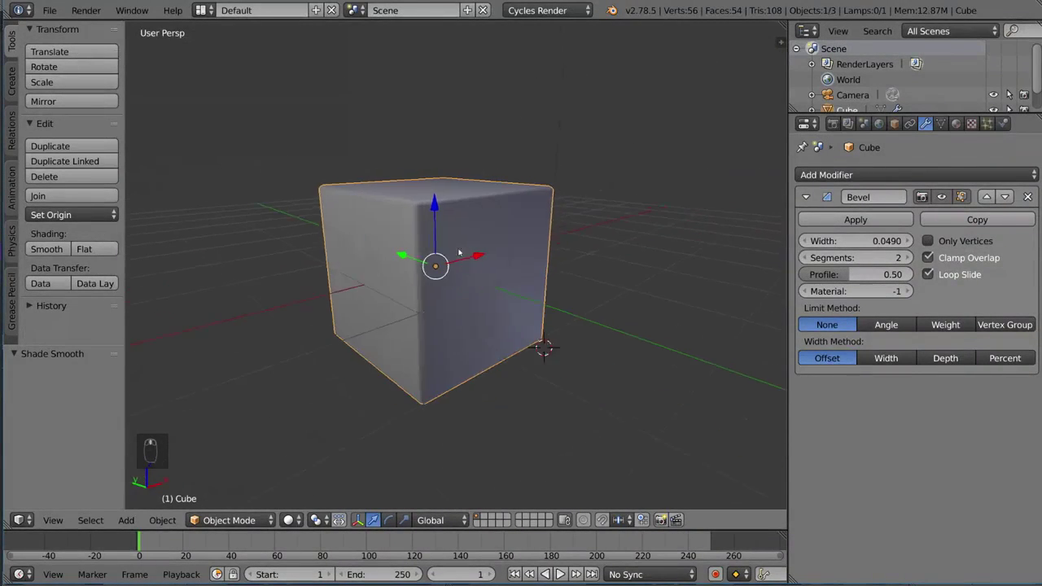
pyautogui.moveTo(538, 252)
pyautogui.mouseDown(button='middle')
pyautogui.moveTo(516, 272)
pyautogui.moveTo(535, 258)
pyautogui.moveTo(431, 251)
pyautogui.moveTo(493, 251)
pyautogui.mouseUp(button='middle')
pyautogui.scroll(5, 496, 249)
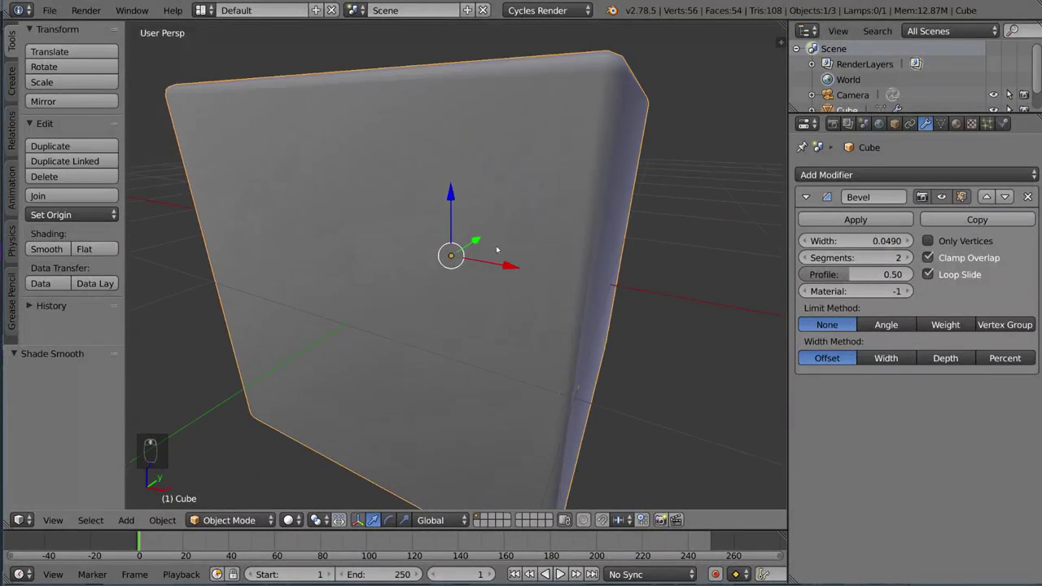
pyautogui.moveTo(544, 201)
pyautogui.mouseDown(button='middle')
pyautogui.moveTo(529, 220)
pyautogui.moveTo(435, 236)
pyautogui.moveTo(464, 249)
pyautogui.mouseUp(button='middle')
pyautogui.scroll(-5, 641, 150)
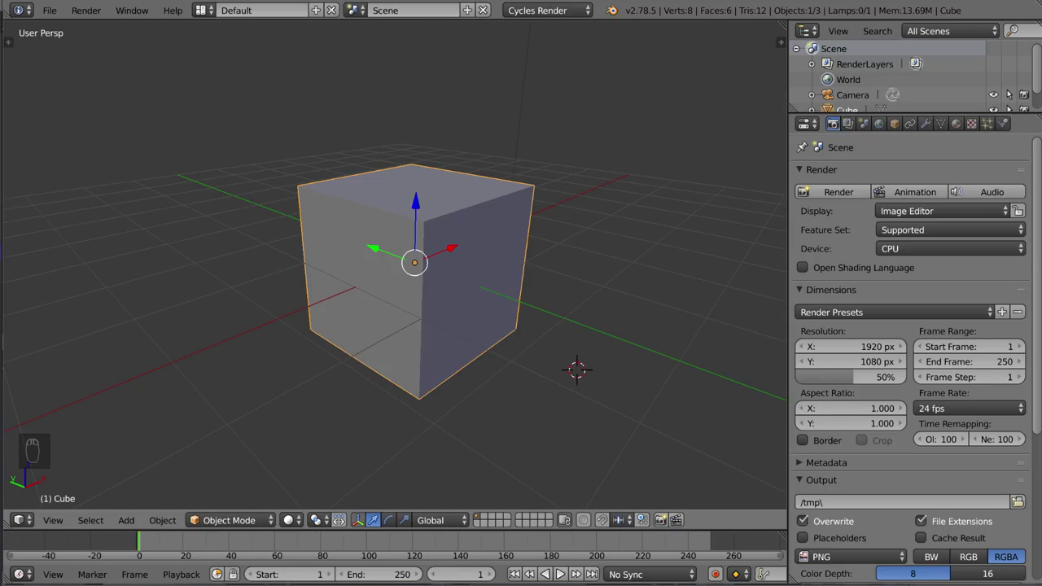
# - Put the cube into Edit Mode with the whole mesh selected and bring up the Specials menu
pyautogui.press('Tab')
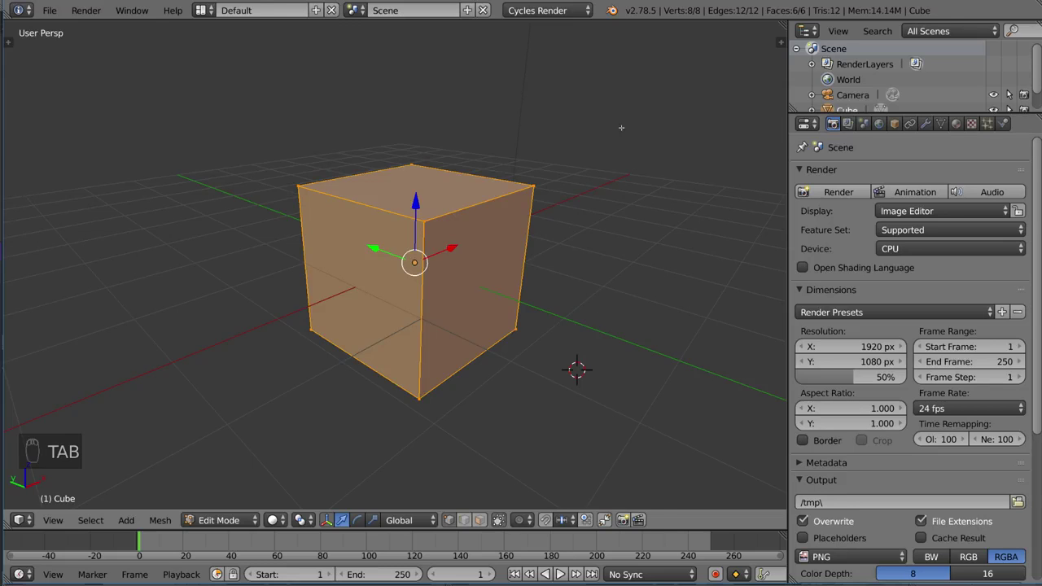
pyautogui.press('w')
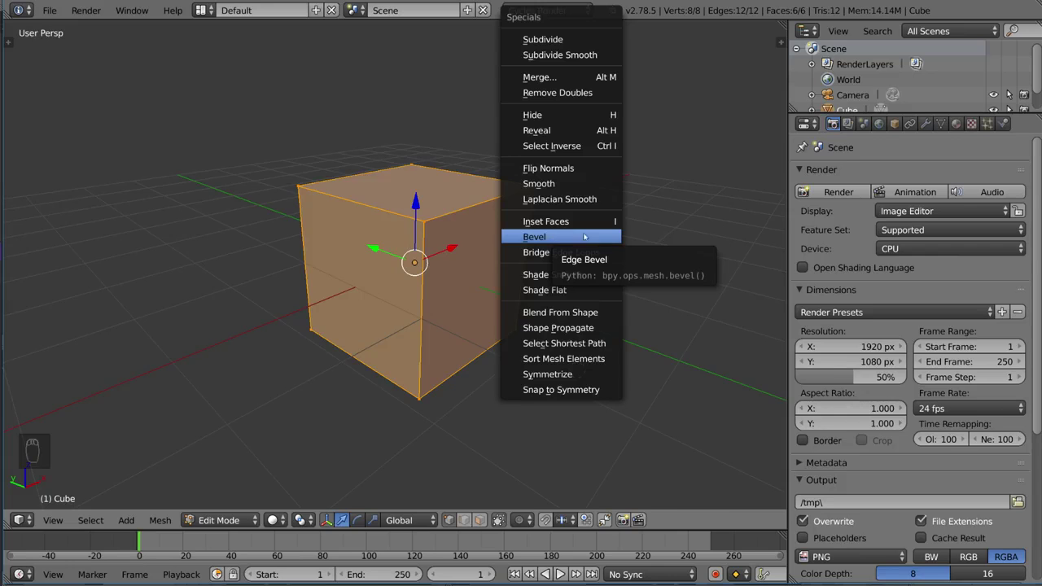
# - Start a Bevel on all the cube's edges from Specials, then cancel it
pyautogui.click(576, 238)
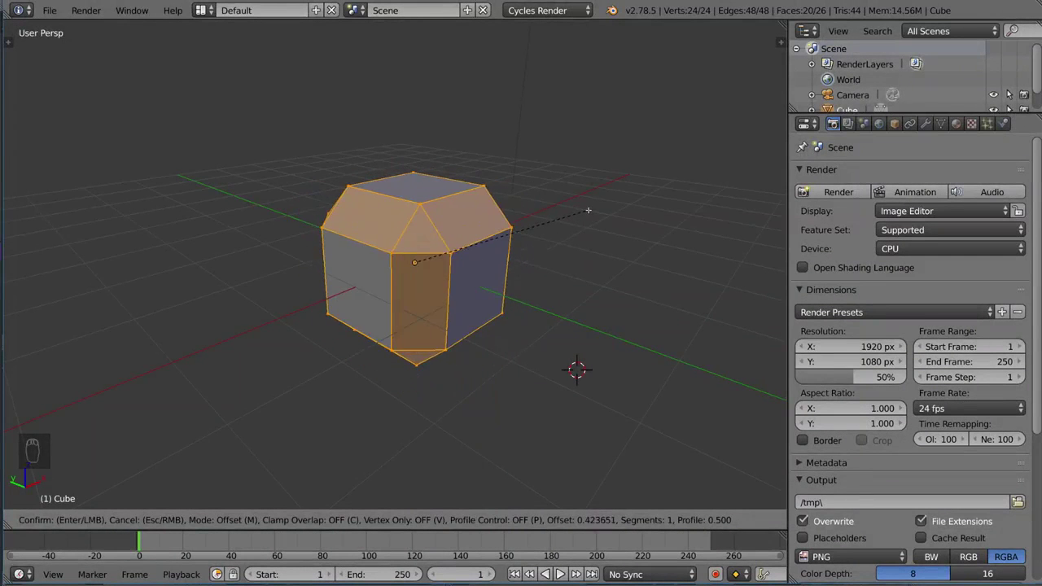
pyautogui.press('Escape')
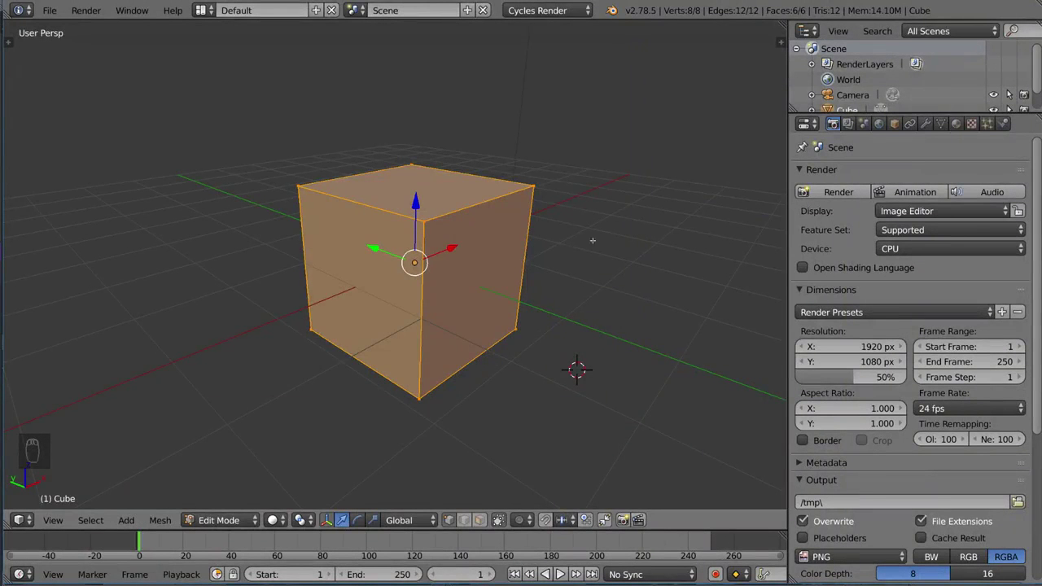
# - Reselect the whole mesh, bevel all edges with a narrow width, and return to Object Mode
pyautogui.rightClick(531, 187)
pyautogui.press('g')
pyautogui.rightClick(529, 204)
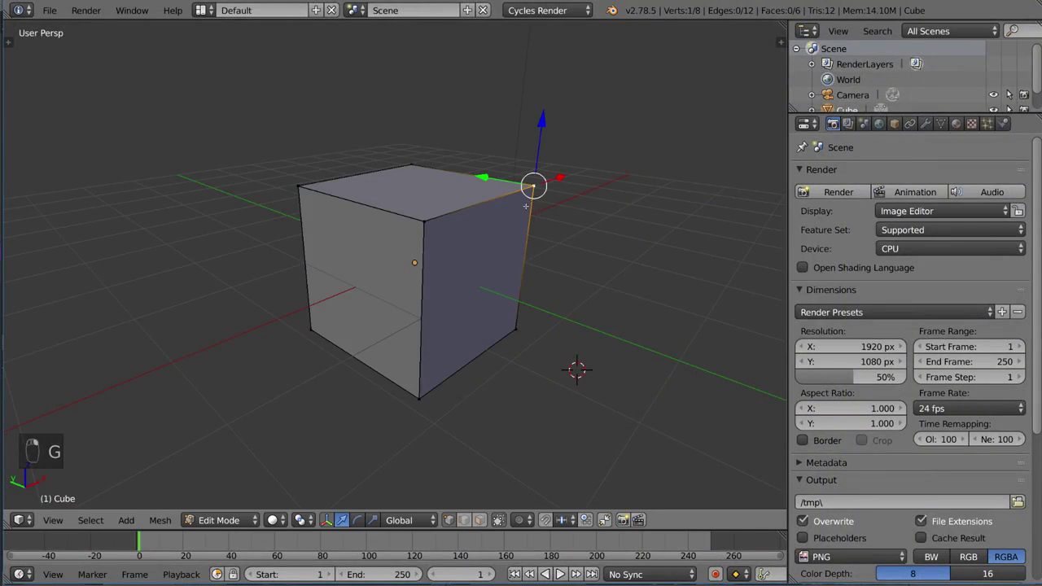
pyautogui.press('a')
pyautogui.press('a')
pyautogui.press('a')
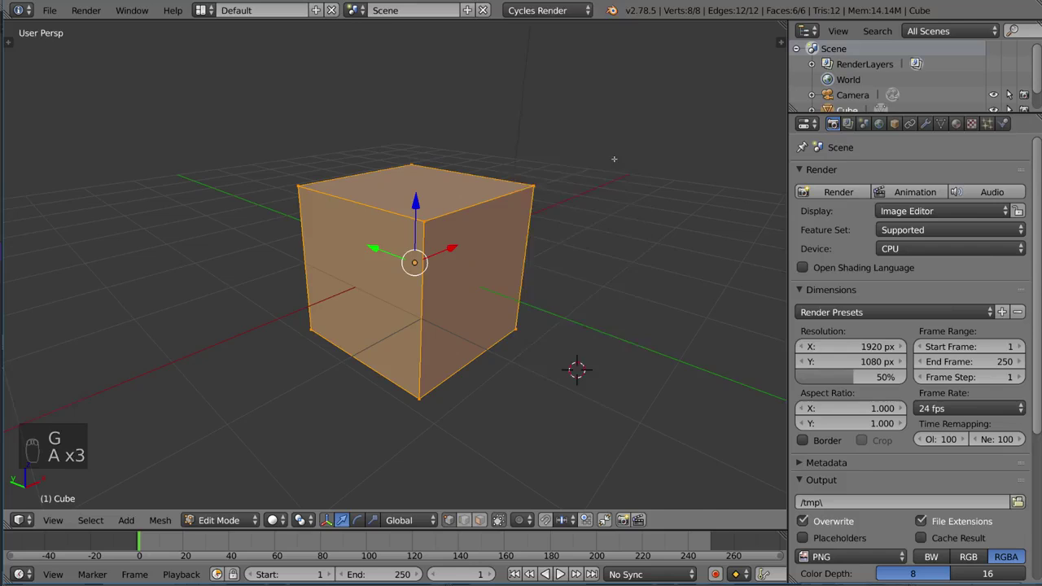
pyautogui.press('w')
pyautogui.click(606, 301)
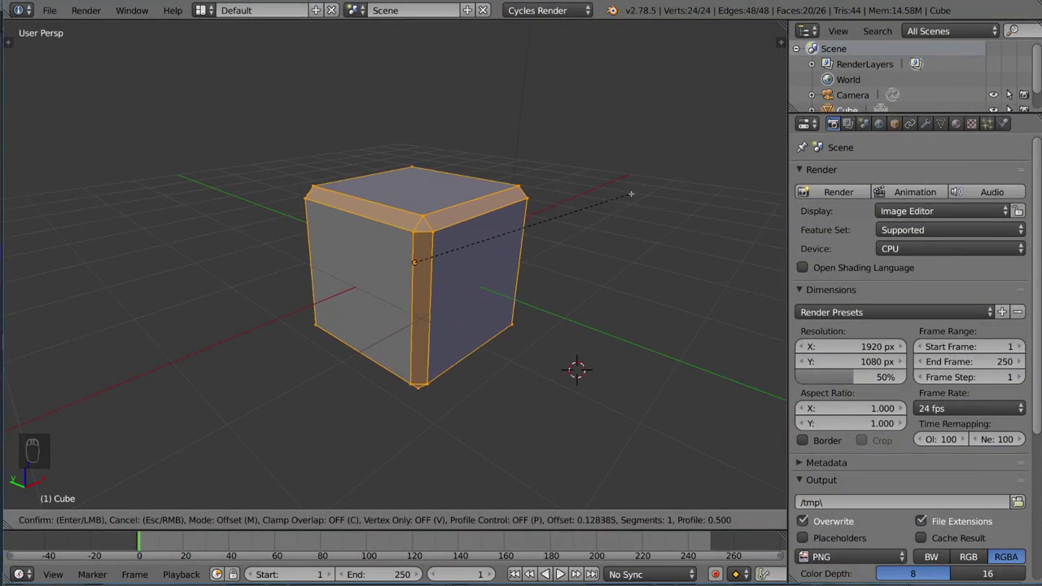
pyautogui.click(629, 192)
pyautogui.press('a')
pyautogui.press('a')
pyautogui.press('a')
pyautogui.press('a')
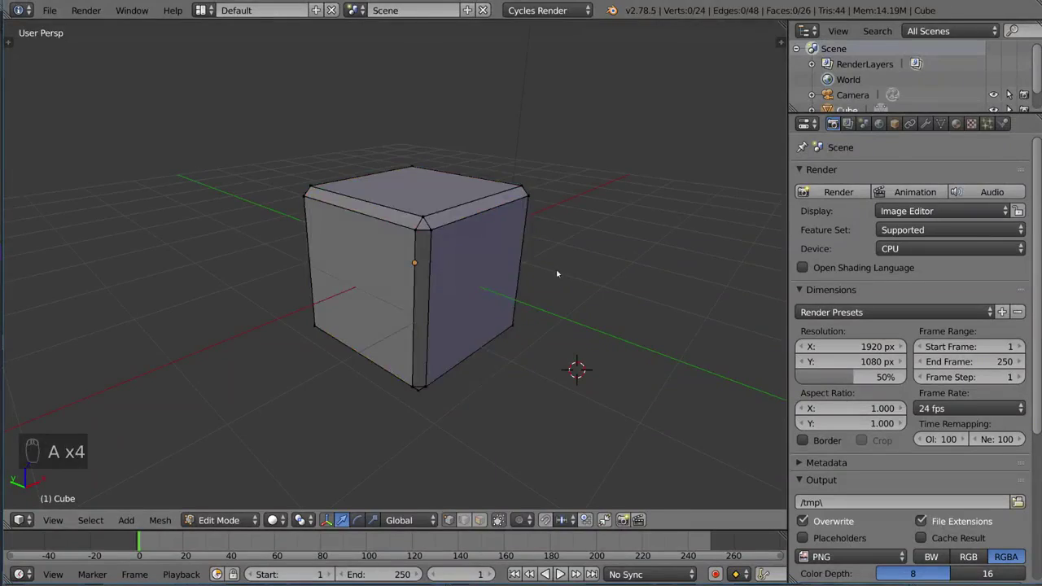
pyautogui.press('Tab')
pyautogui.moveTo(537, 276)
pyautogui.mouseDown(button='middle')
pyautogui.moveTo(612, 244)
pyautogui.moveTo(634, 268)
pyautogui.moveTo(560, 292)
pyautogui.moveTo(382, 228)
pyautogui.mouseUp(button='middle')
# - Re-enter Edit Mode to test-grab a corner vertex, then return to Object Mode and orbit
pyautogui.press('Tab')
pyautogui.rightClick(377, 226)
pyautogui.press('g')
pyautogui.click(374, 224)
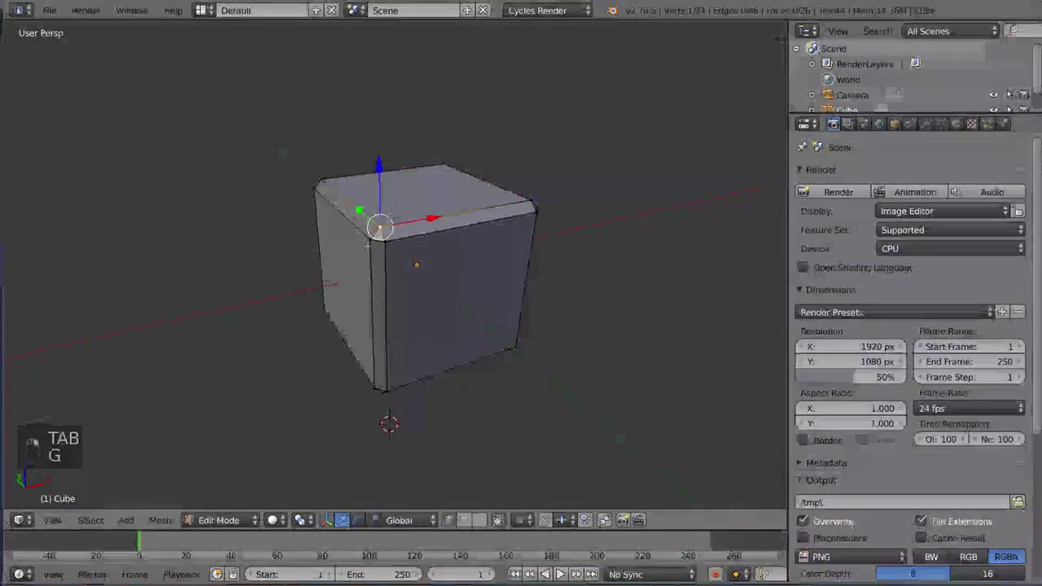
pyautogui.press('g')
pyautogui.click(372, 232)
pyautogui.press('g')
pyautogui.press('Tab')
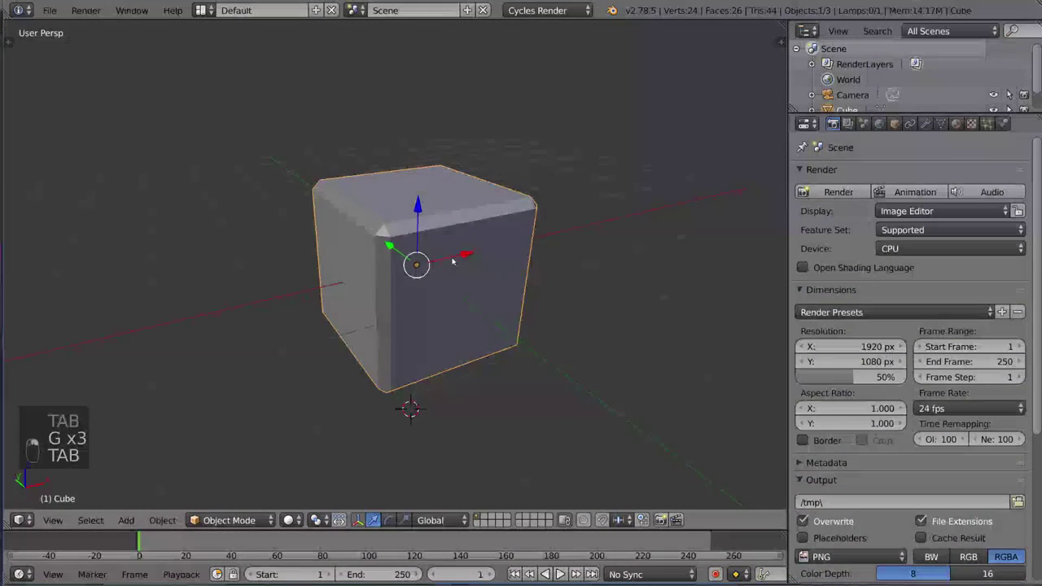
pyautogui.moveTo(370, 259)
pyautogui.mouseDown(button='middle')
pyautogui.moveTo(477, 237)
pyautogui.moveTo(611, 261)
pyautogui.moveTo(512, 262)
pyautogui.mouseUp(button='middle')
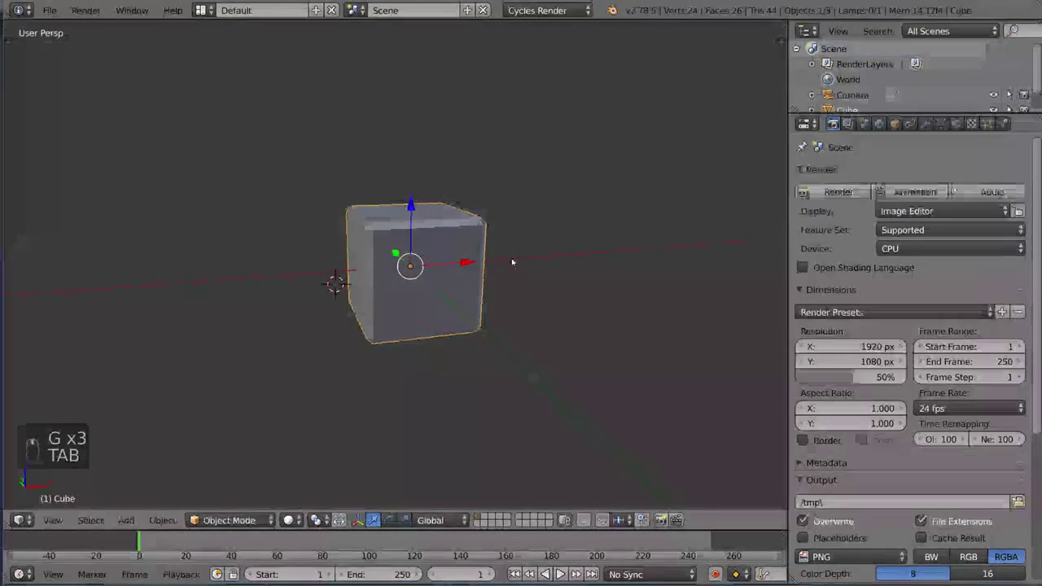